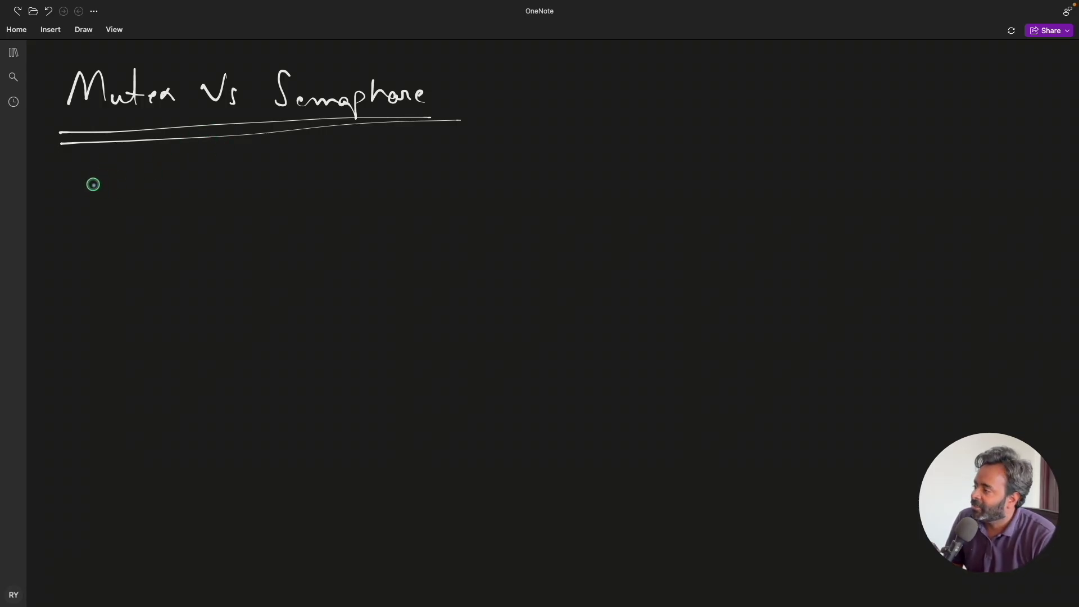
- Write the M heading and a circled 1, then draw the column divider, undoing a stray stroke
mouse_move(90, 176)
left_mouse_down()
mouse_move(90, 205)
mouse_move(86, 174)
left_mouse_up()
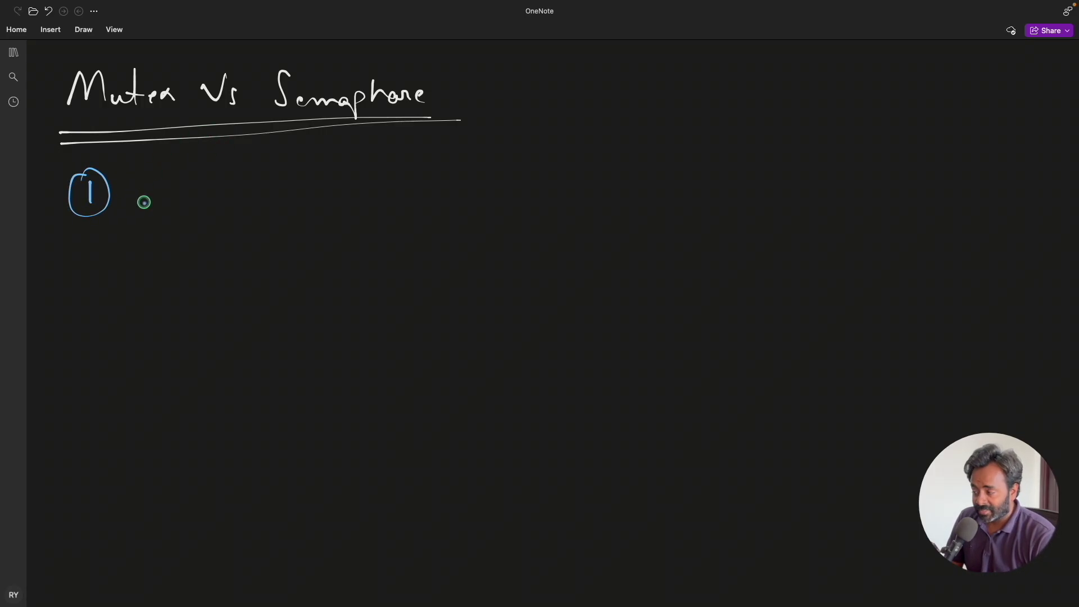
left_click_drag(228, 171, 290, 176)
mouse_move(533, 181)
left_mouse_down()
mouse_move(520, 230)
mouse_move(533, 541)
left_mouse_up()
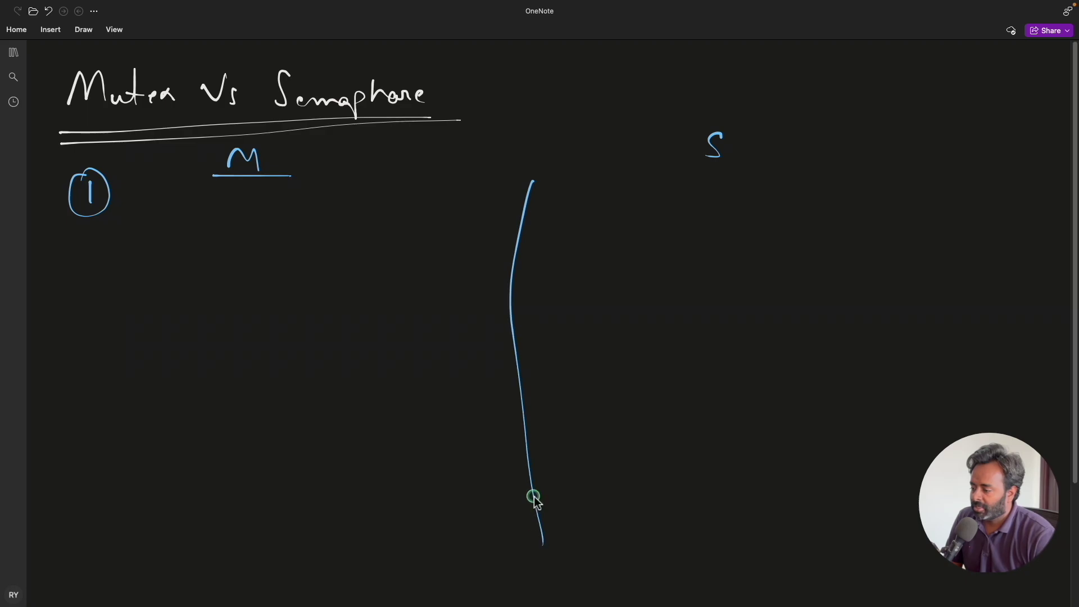
key("ctrl+z")
left_click_drag(532, 177, 566, 527)
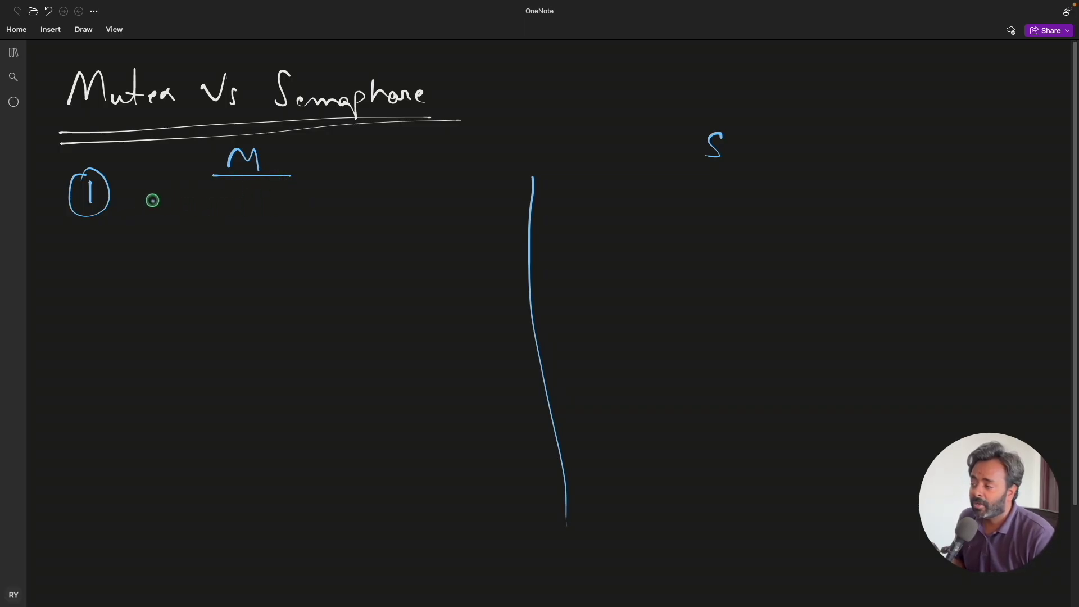
- Write 'One thread' as mutex point 1 and add a circled 1 on the semaphore side
left_click_drag(156, 196, 160, 203)
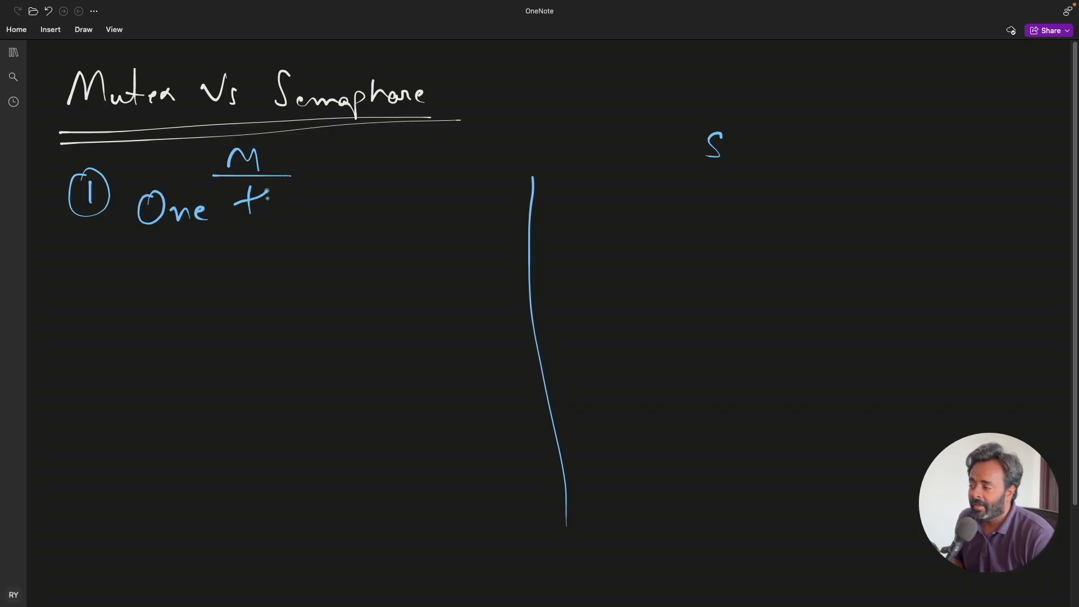
left_click_drag(269, 198, 345, 206)
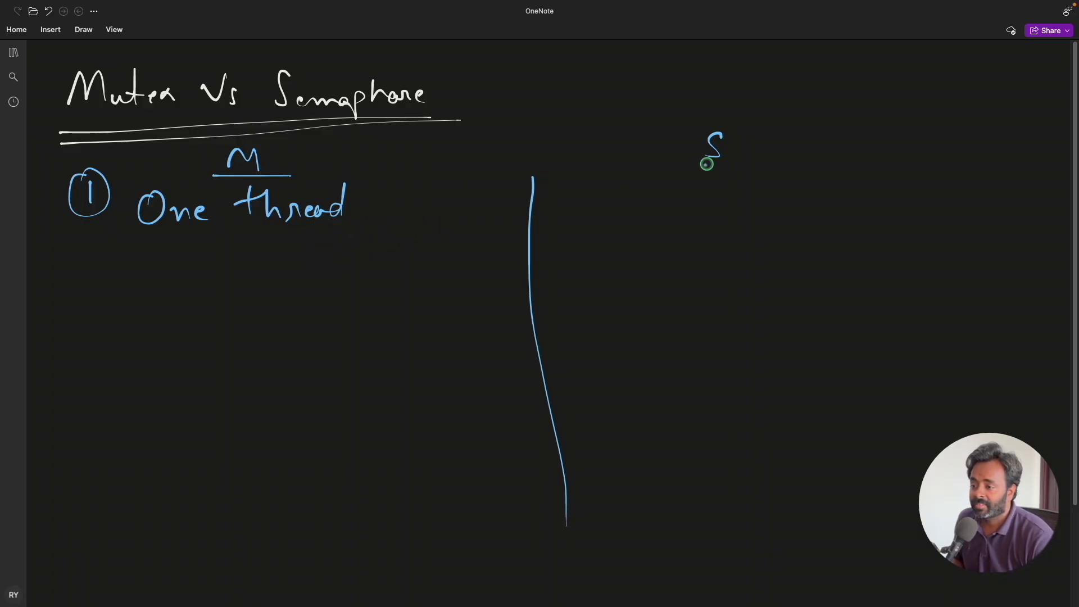
left_click_drag(567, 193, 557, 228)
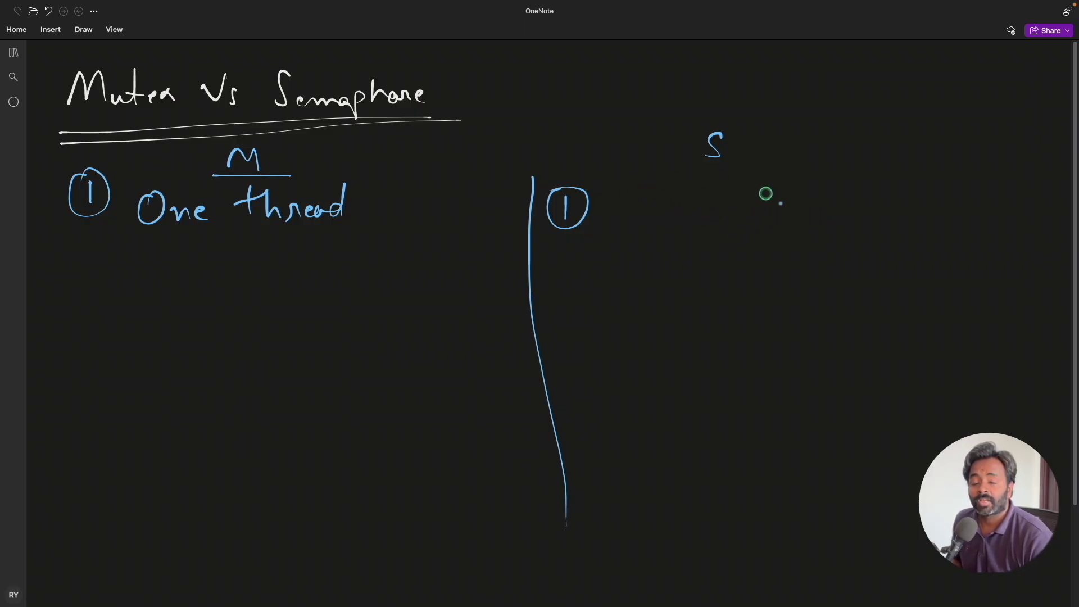
- Write 'Multiple thread' as semaphore point 1
left_click(752, 229)
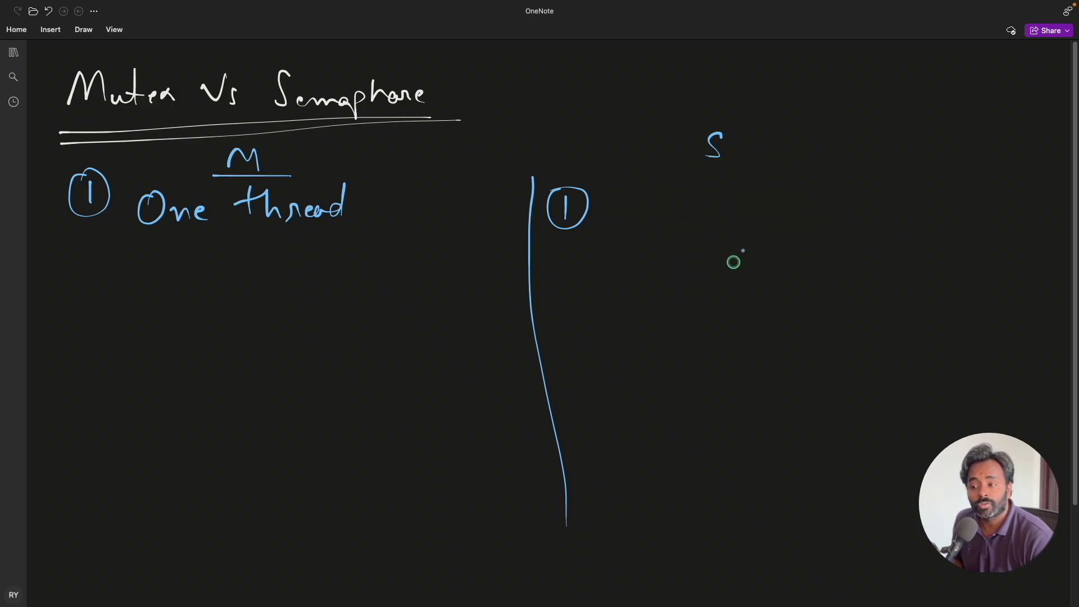
left_click_drag(639, 219, 774, 215)
left_click_drag(818, 186, 848, 217)
mouse_move(852, 211)
left_mouse_down()
mouse_move(927, 215)
mouse_move(911, 209)
left_mouse_up()
- Add mutex point 2: a circled 2 followed by 'Locked / Unlocked'
mouse_move(69, 262)
left_mouse_down()
mouse_move(91, 287)
mouse_move(80, 304)
left_mouse_up()
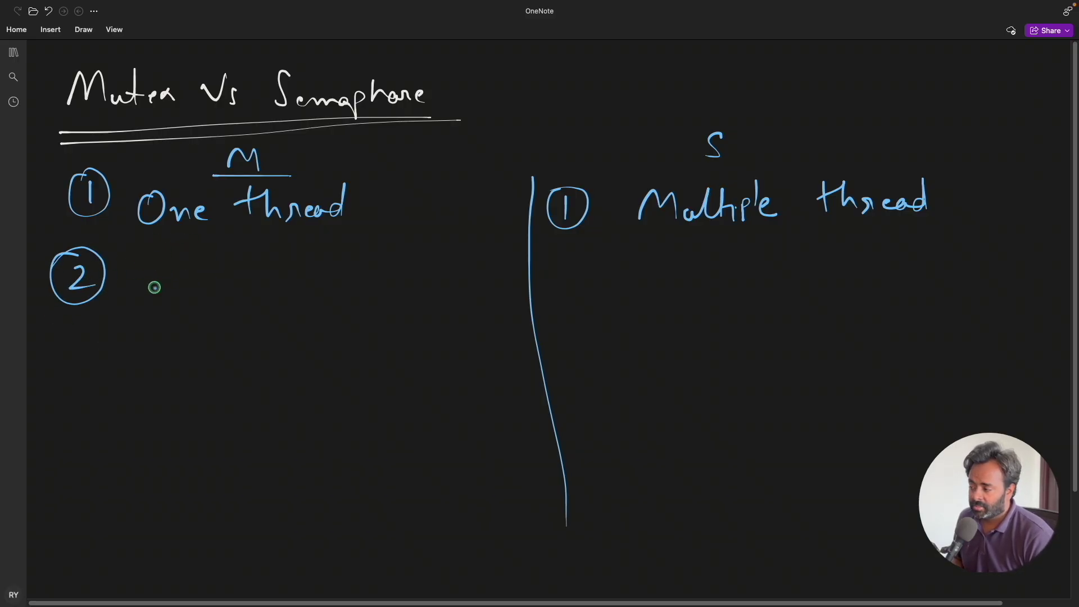
left_click_drag(154, 258, 169, 294)
mouse_move(174, 280)
left_mouse_down()
mouse_move(192, 295)
mouse_move(216, 253)
mouse_move(260, 287)
left_mouse_up()
mouse_move(314, 243)
left_mouse_down()
mouse_move(295, 297)
mouse_move(344, 279)
mouse_move(462, 270)
left_mouse_up()
- Add semaphore point 2: a circled 2 followed by 'Count'
mouse_move(555, 257)
left_mouse_down()
mouse_move(571, 284)
mouse_move(563, 288)
left_mouse_up()
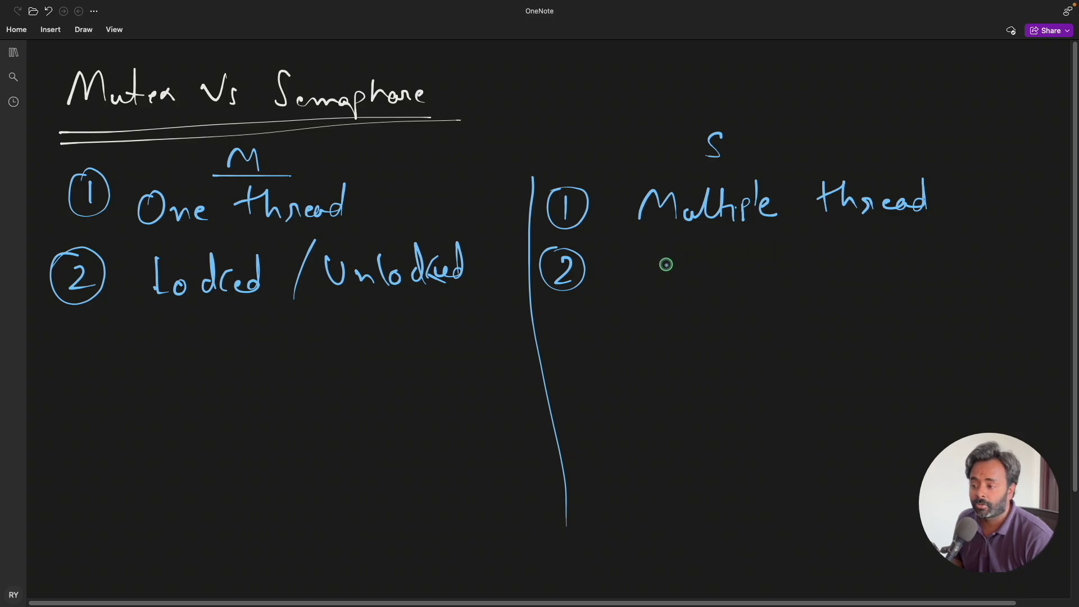
left_click(723, 256)
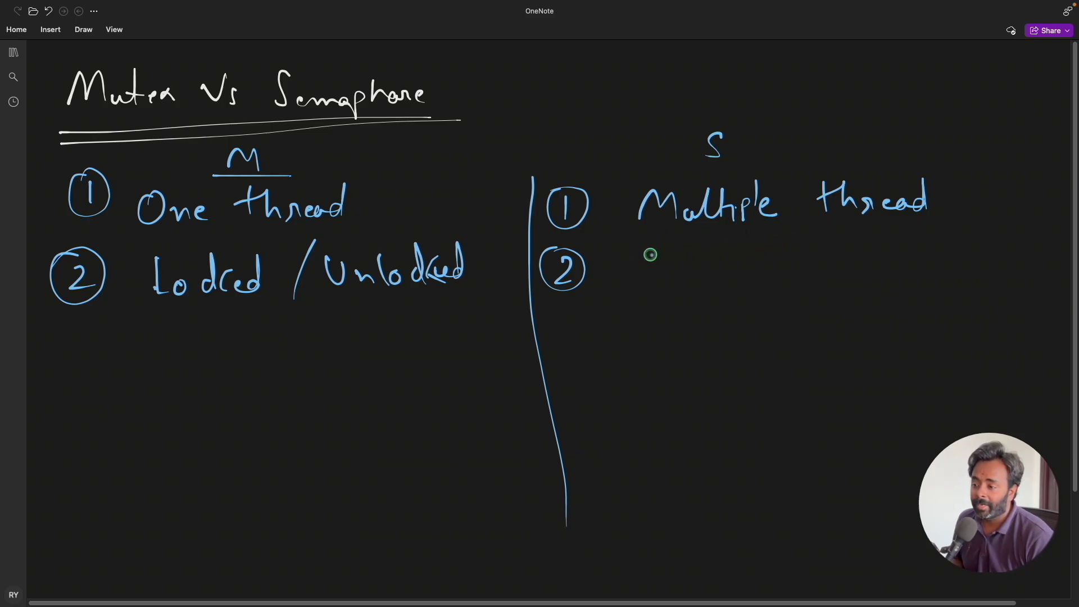
mouse_move(650, 254)
left_mouse_down()
mouse_move(672, 279)
mouse_move(725, 253)
left_mouse_up()
left_click_drag(713, 257, 742, 266)
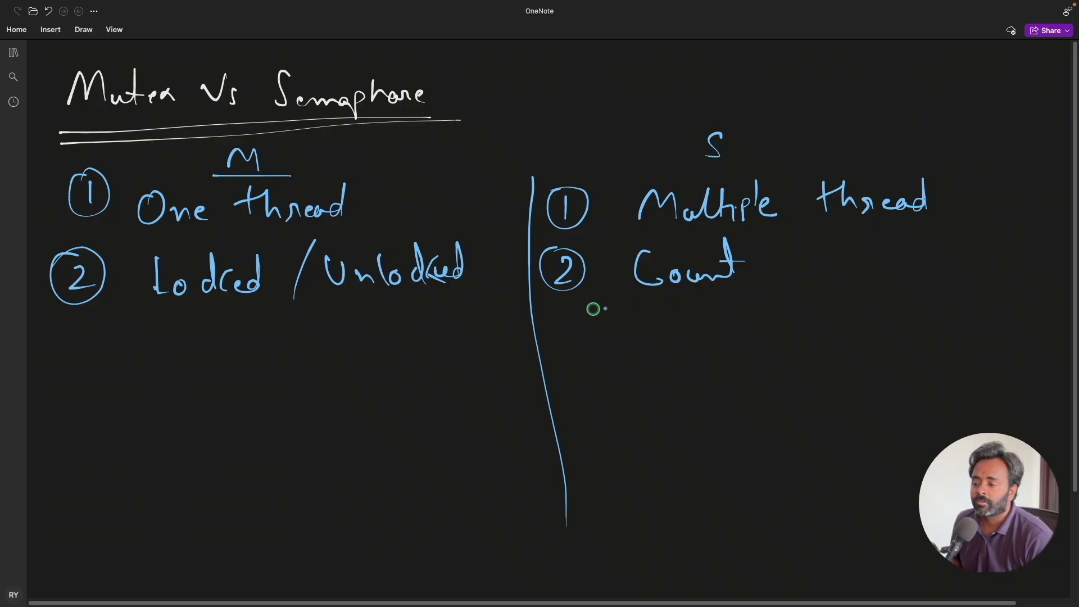
- Add a circled 3 and 'Locking Mechanism' in the mutex column
left_click_drag(66, 338, 75, 367)
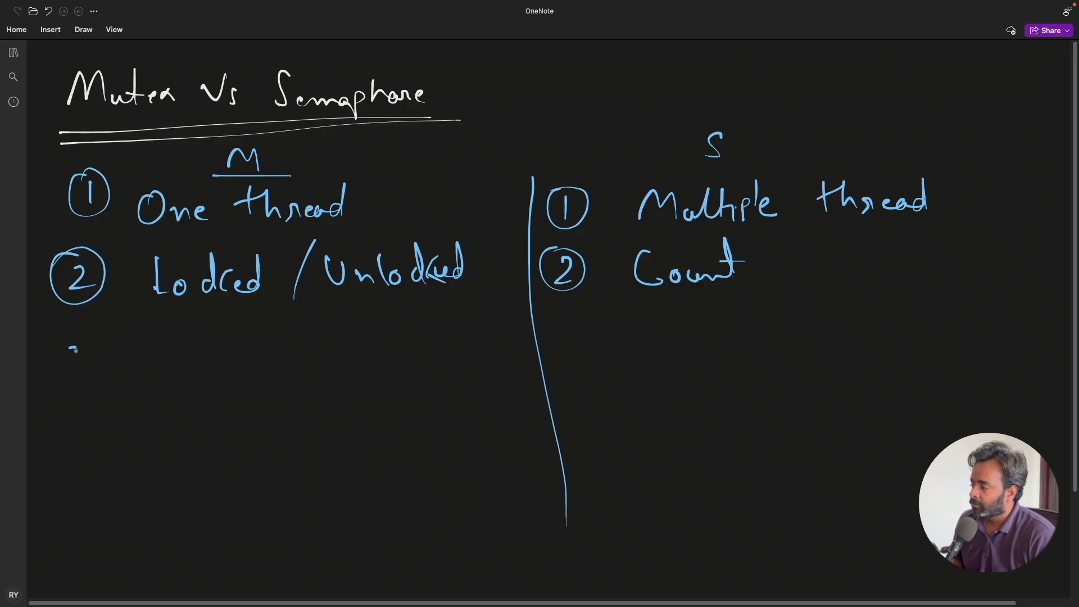
left_click_drag(84, 331, 89, 380)
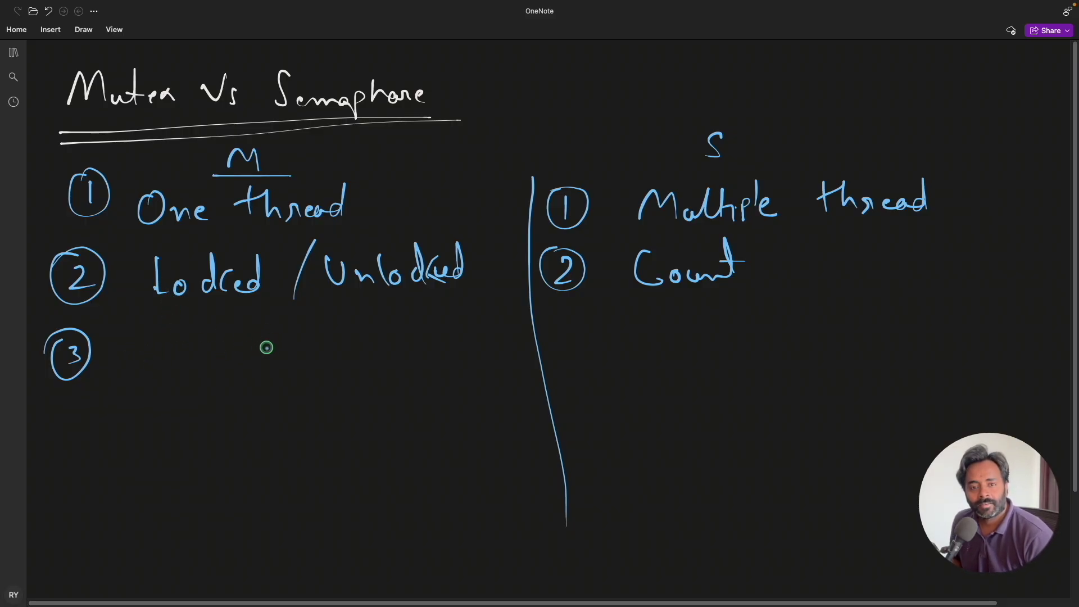
mouse_move(169, 367)
left_mouse_down()
mouse_move(190, 375)
mouse_move(215, 346)
mouse_move(269, 391)
mouse_move(502, 367)
left_mouse_up()
- Add a circled 3 and 'Signaling' in the semaphore column
left_click_drag(561, 351, 590, 375)
left_click_drag(648, 340, 646, 369)
left_click_drag(654, 359, 669, 360)
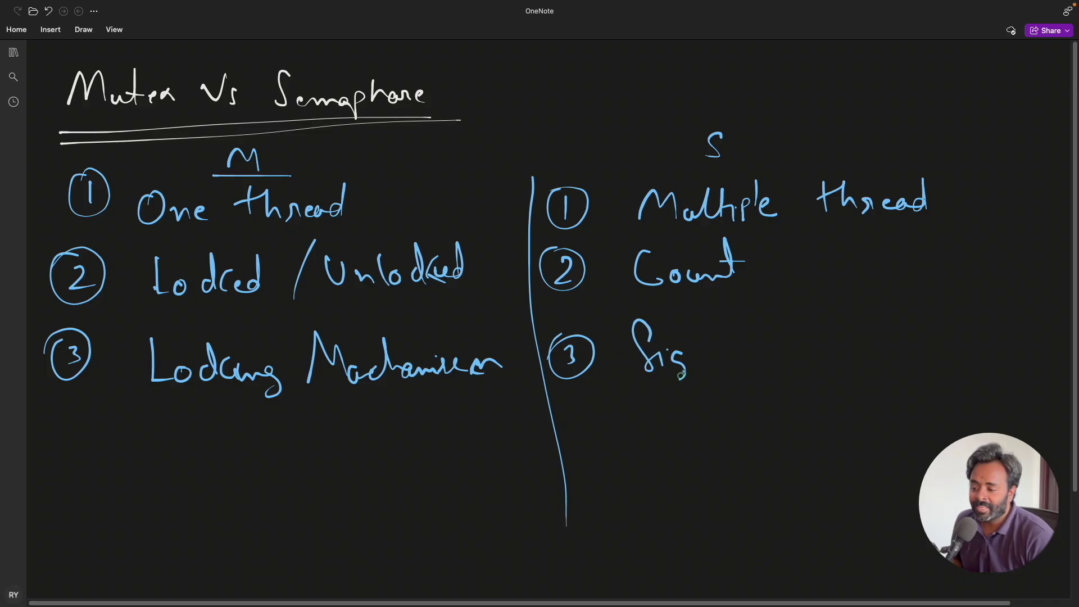
left_click_drag(744, 361, 792, 371)
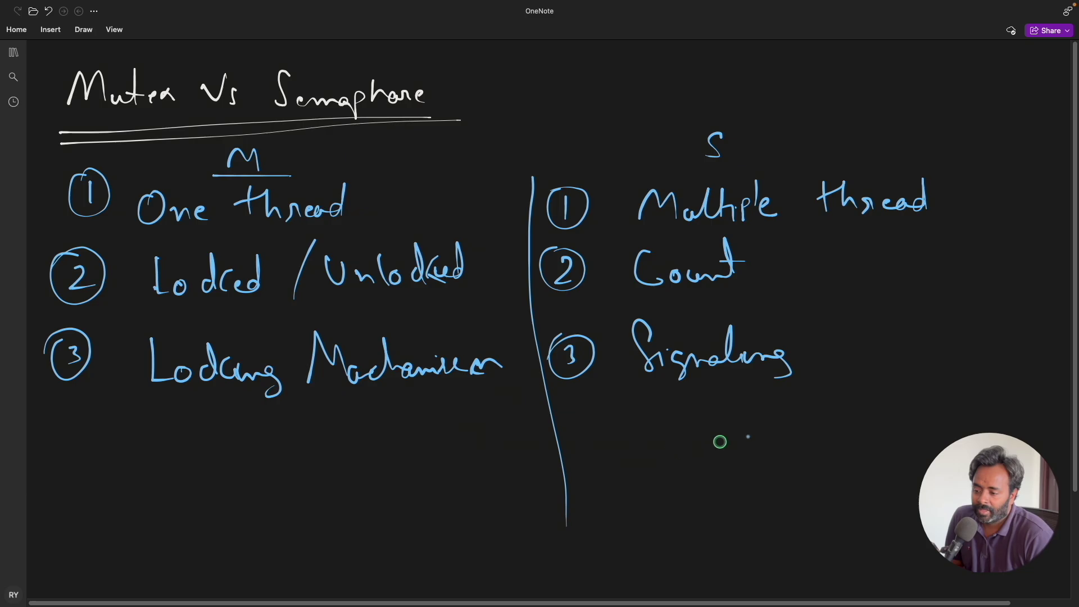
- Sketch P and C circles below Signaling, with arrows to the buffer and a return arc to P
left_click_drag(708, 448, 708, 440)
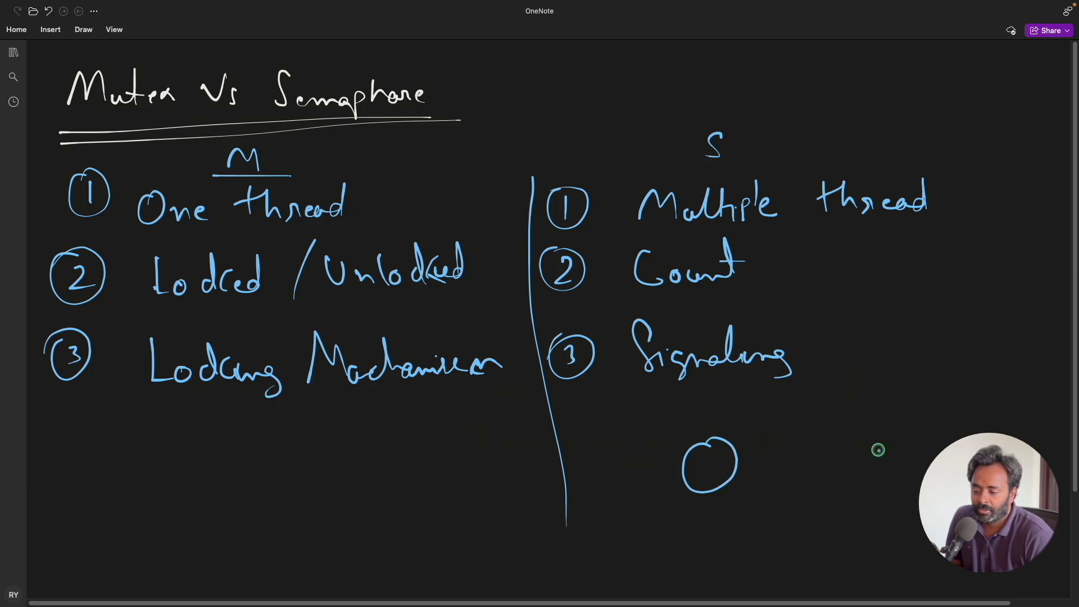
left_click_drag(885, 445, 892, 440)
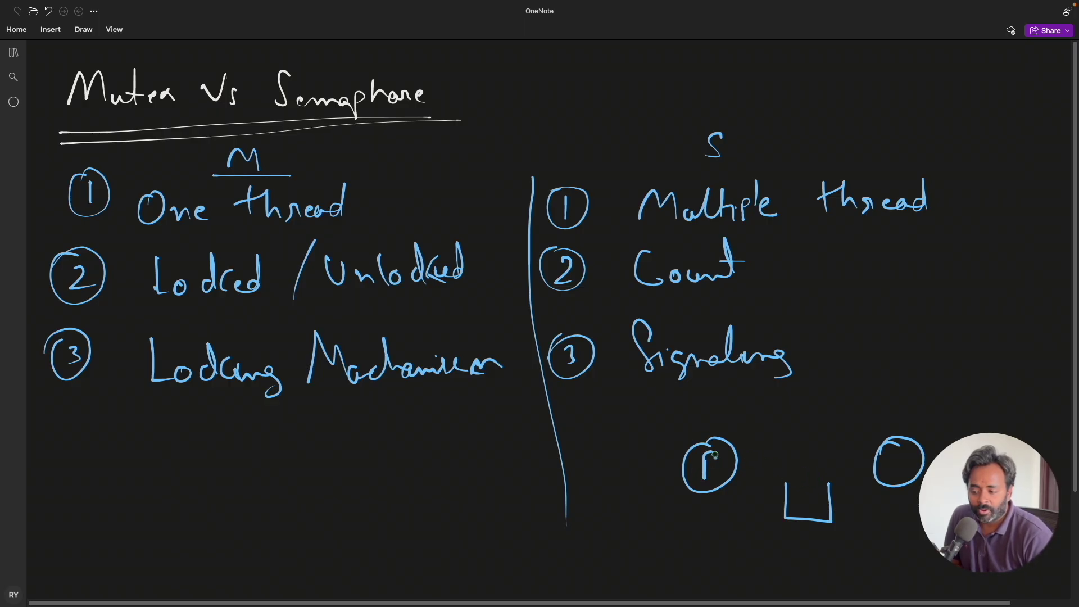
left_click_drag(713, 456, 708, 477)
left_click_drag(894, 451, 896, 480)
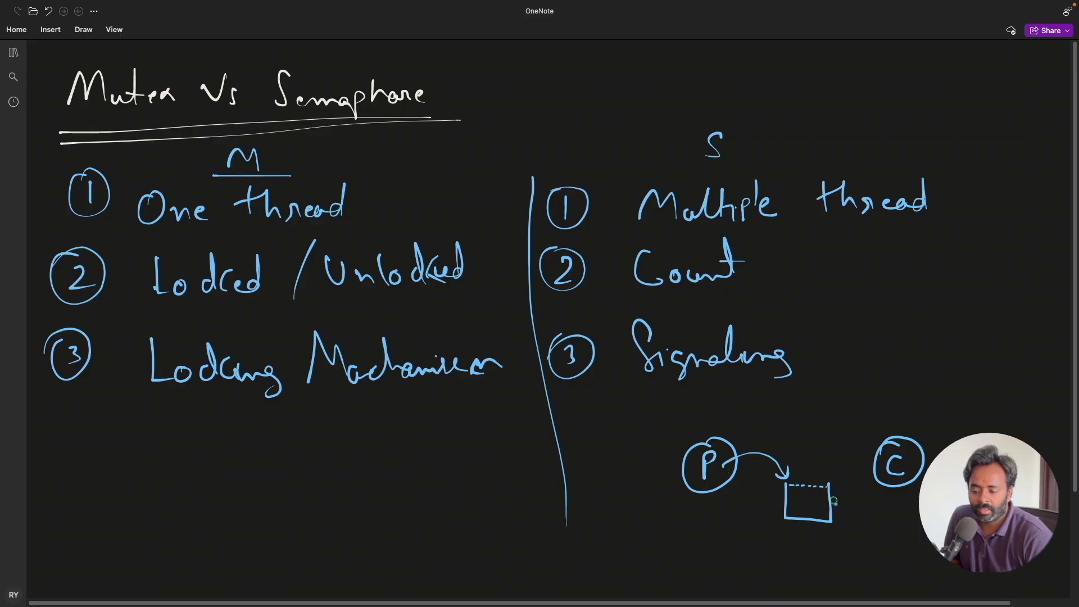
mouse_move(721, 445)
left_mouse_down()
mouse_move(885, 430)
mouse_move(895, 449)
left_mouse_up()
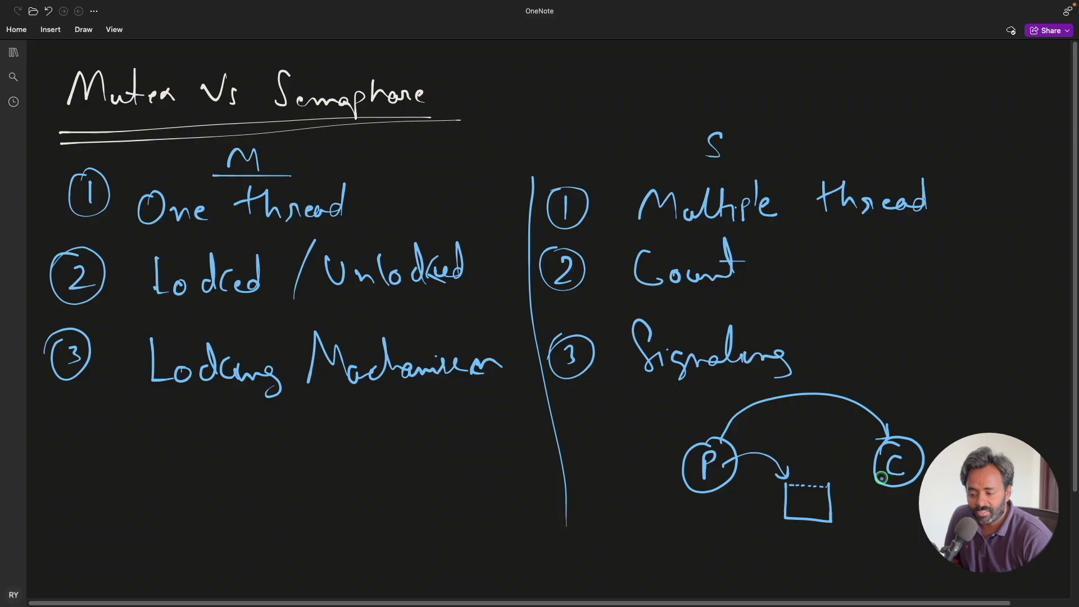
left_click_drag(842, 480, 840, 491)
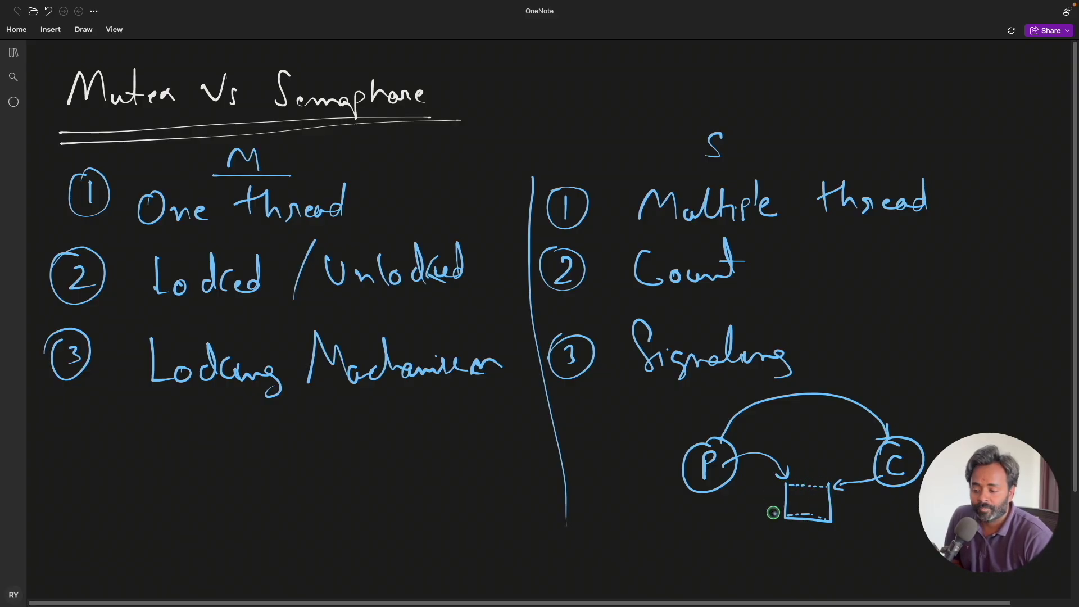
left_click_drag(866, 525, 723, 504)
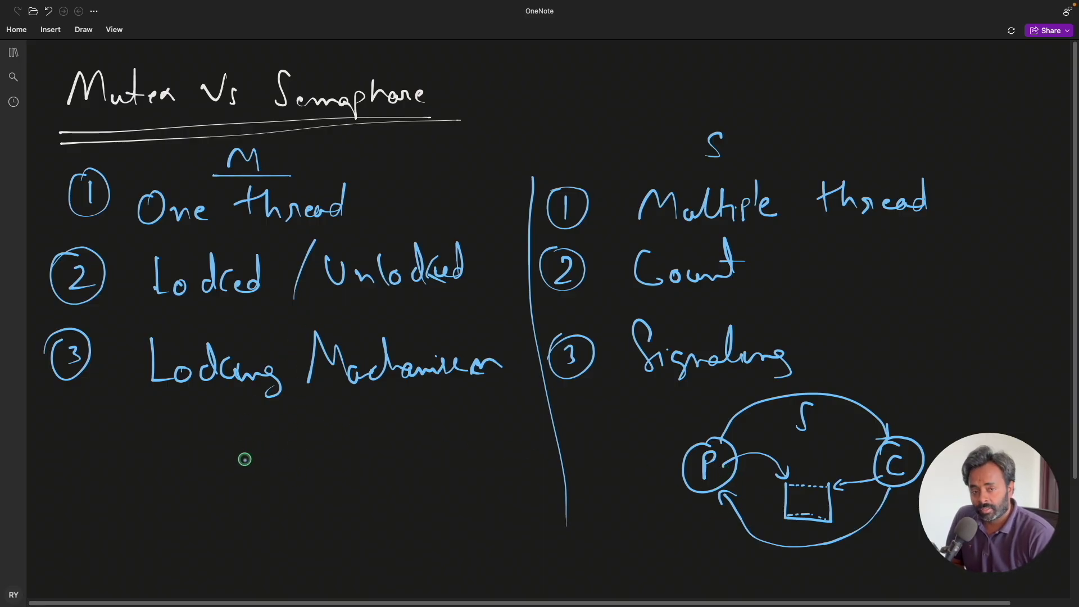
- Draw mutex-side P, C and dashed-top buffer with arrows, plus a semaphore arrowhead and S
left_click_drag(185, 452, 188, 453)
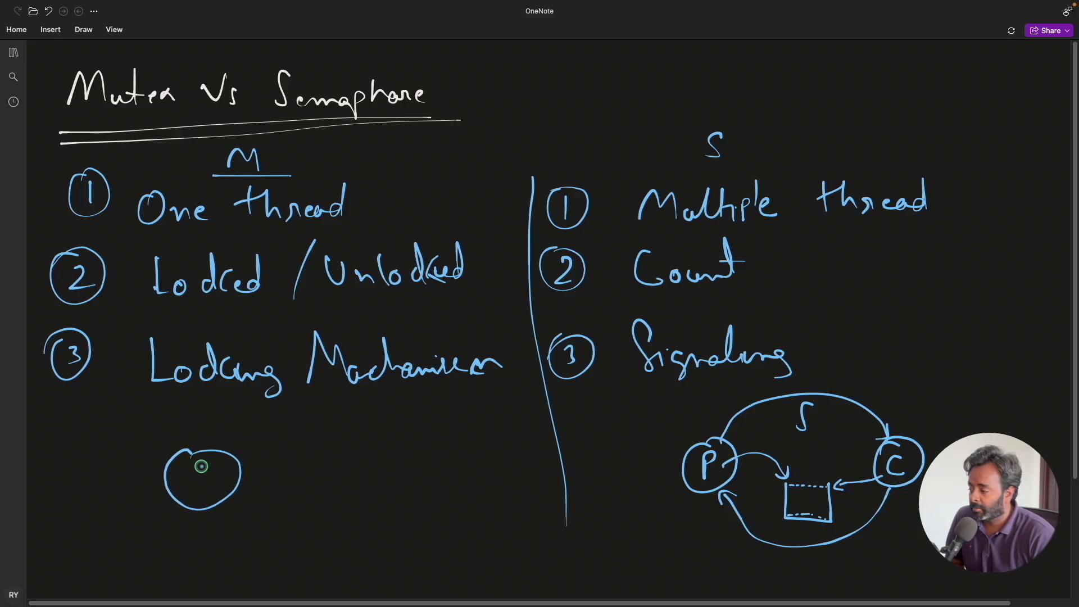
left_click_drag(275, 477, 330, 478)
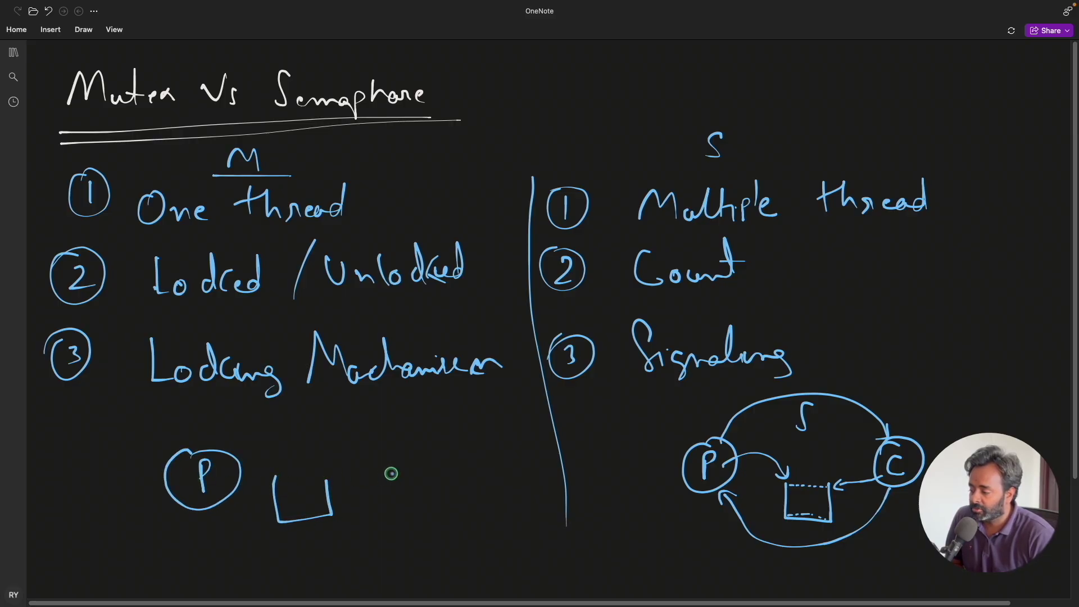
left_click_drag(379, 442, 381, 445)
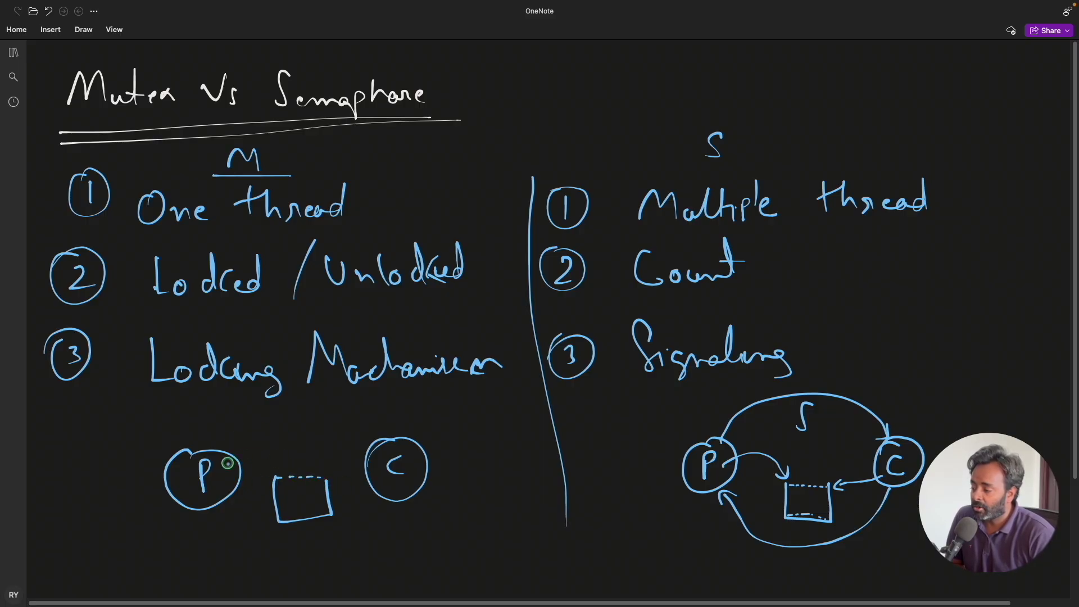
left_click_drag(226, 460, 272, 456)
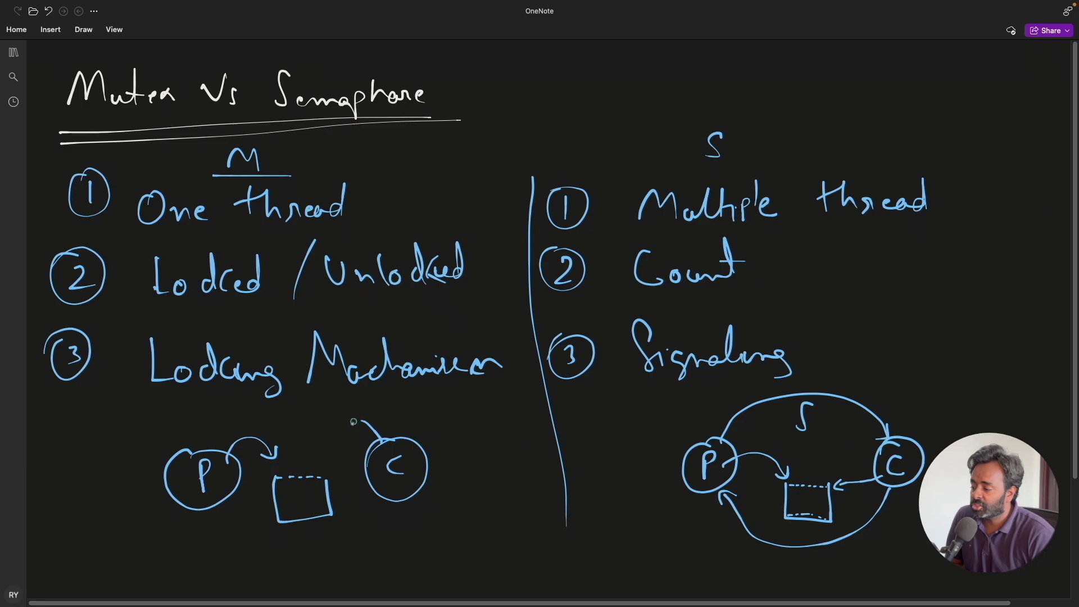
left_click_drag(372, 433, 330, 456)
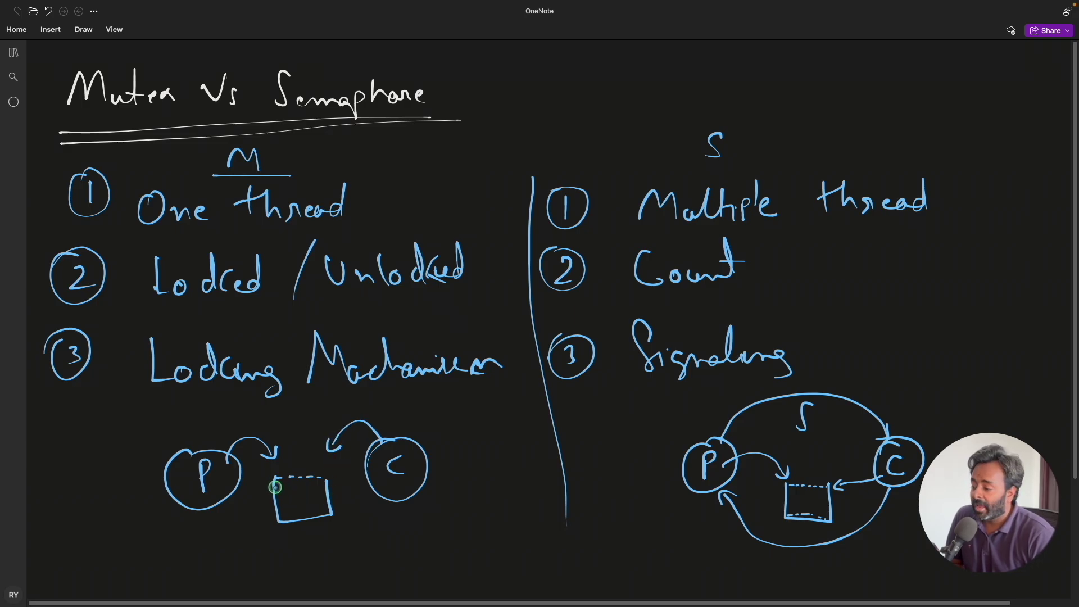
left_click_drag(279, 481, 307, 480)
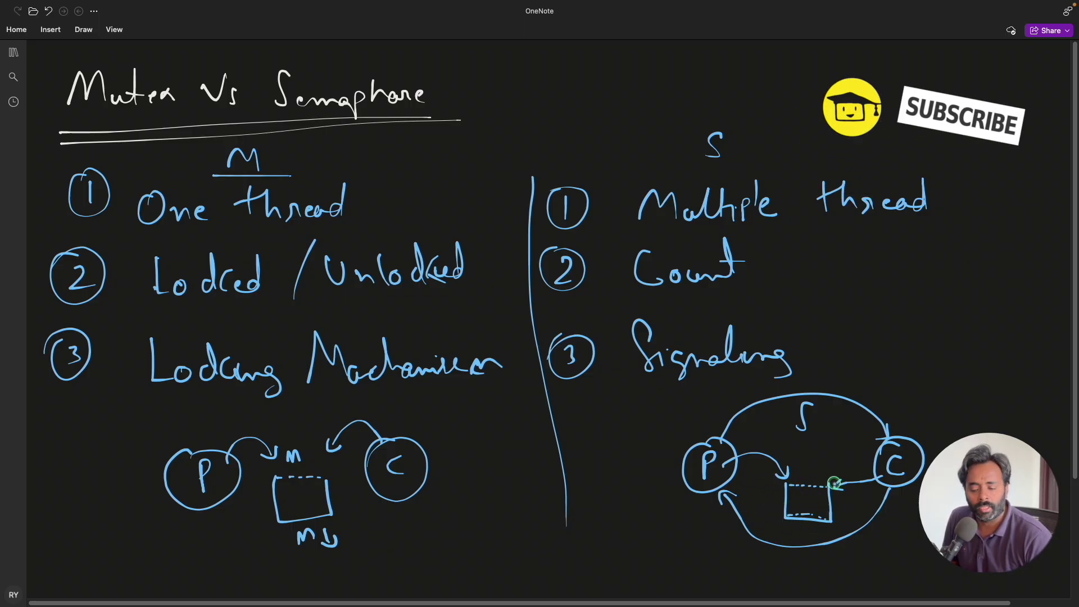
left_click_drag(843, 478, 844, 491)
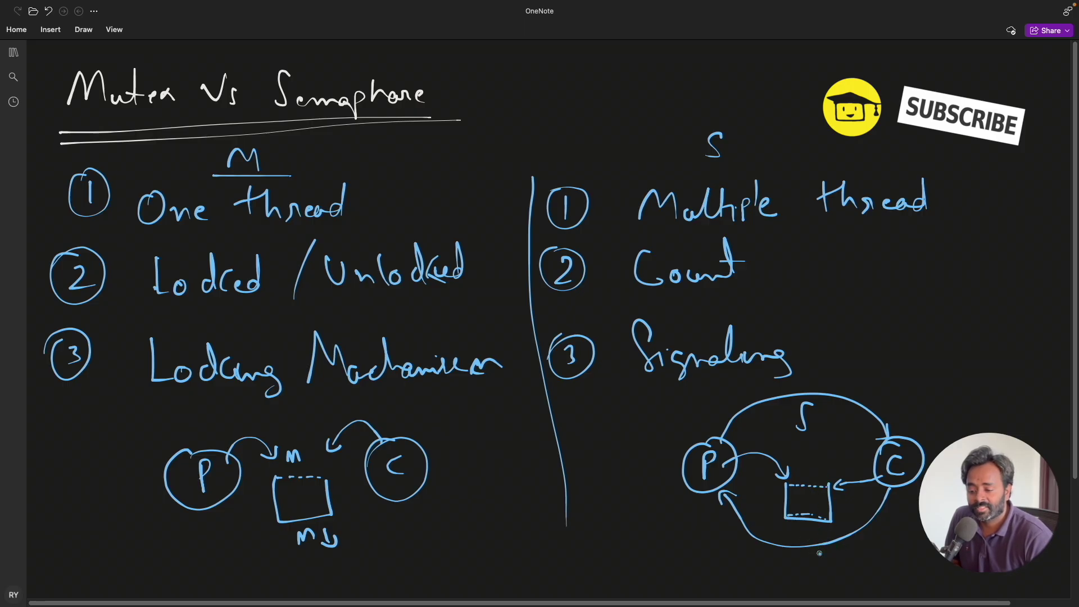
left_click_drag(819, 555, 812, 577)
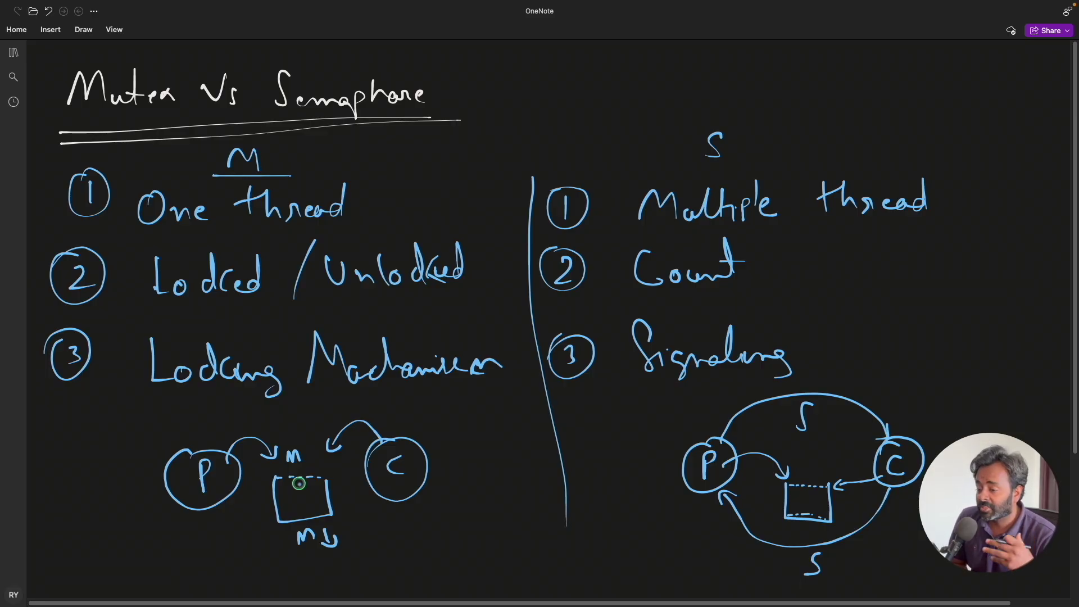
scroll(536, 369, "down", 5)
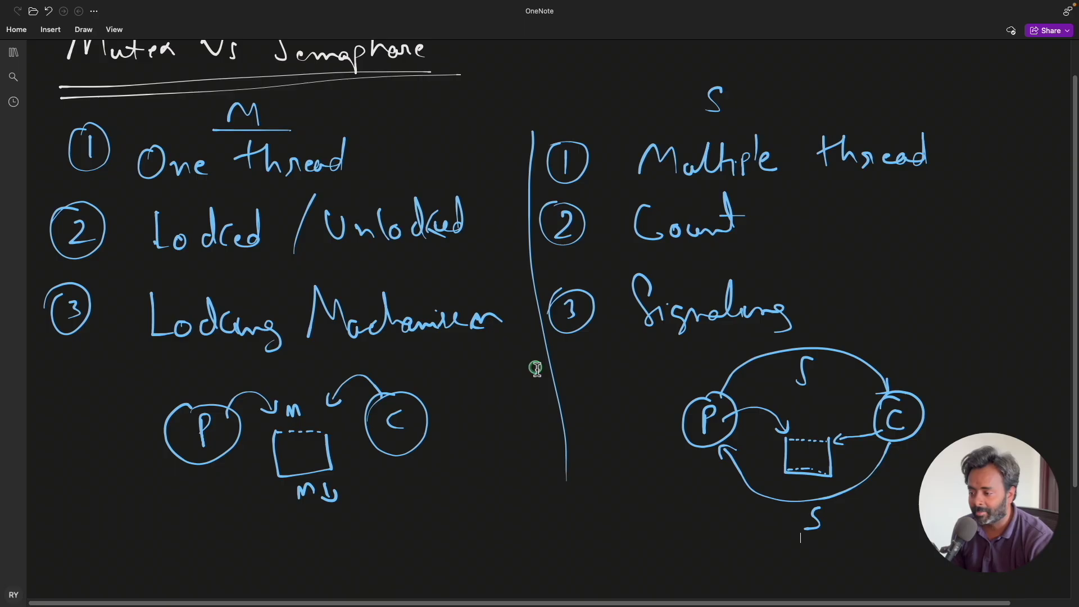
scroll(536, 369, "down", 1)
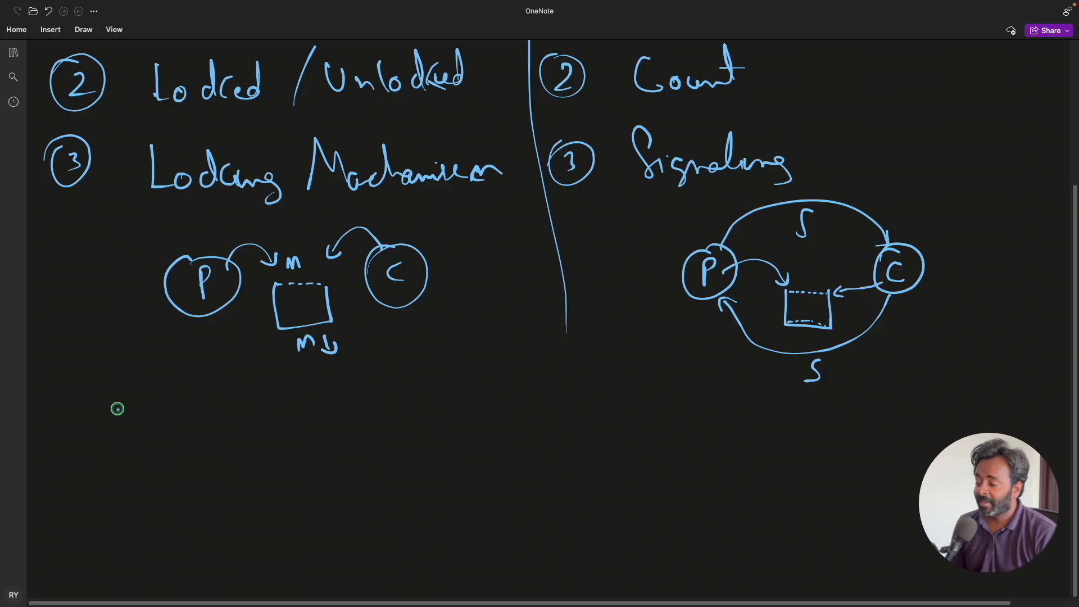
- Write the heading 'Mutual Exclusion', undoing a misdrawn thread circle
mouse_move(145, 409)
left_mouse_down()
mouse_move(206, 422)
mouse_move(396, 413)
left_mouse_up()
mouse_move(272, 488)
left_mouse_down()
mouse_move(292, 501)
mouse_move(266, 470)
mouse_move(292, 471)
left_mouse_up()
key("ctrl+z")
key("ctrl+z")
- Draw six thread circles with lines into a box marked with a circled 1
mouse_move(323, 460)
left_mouse_down()
mouse_move(325, 472)
mouse_move(347, 474)
left_mouse_up()
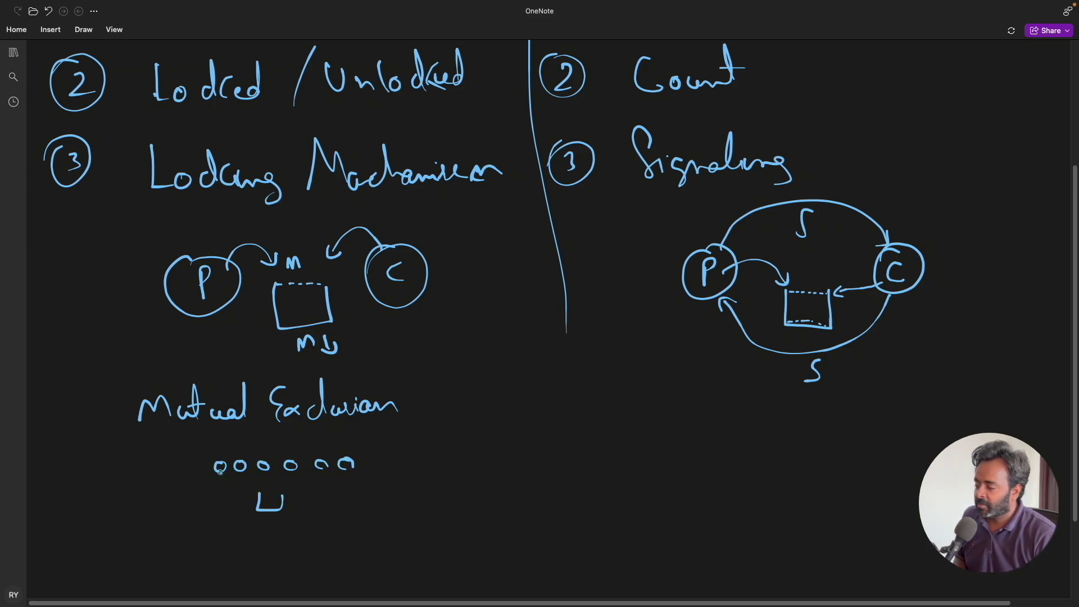
left_click_drag(218, 471, 253, 489)
left_click_drag(243, 471, 272, 491)
mouse_move(290, 473)
left_mouse_down()
mouse_move(285, 493)
mouse_move(300, 491)
left_mouse_up()
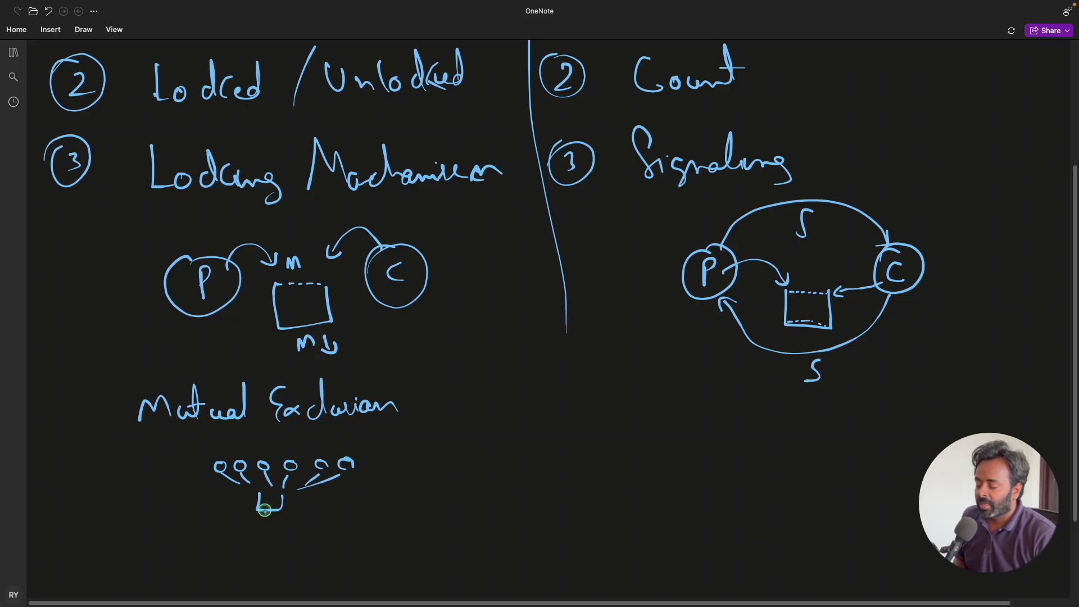
left_click_drag(218, 500, 222, 512)
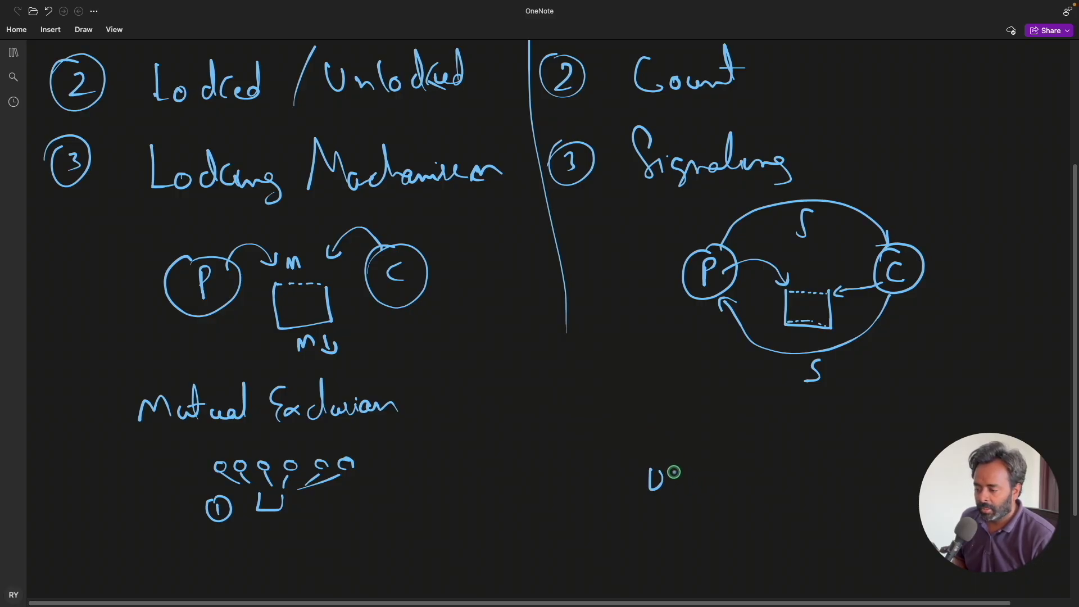
- Draw another U slot and a row of thread circles above the slots
left_click_drag(673, 468, 749, 469)
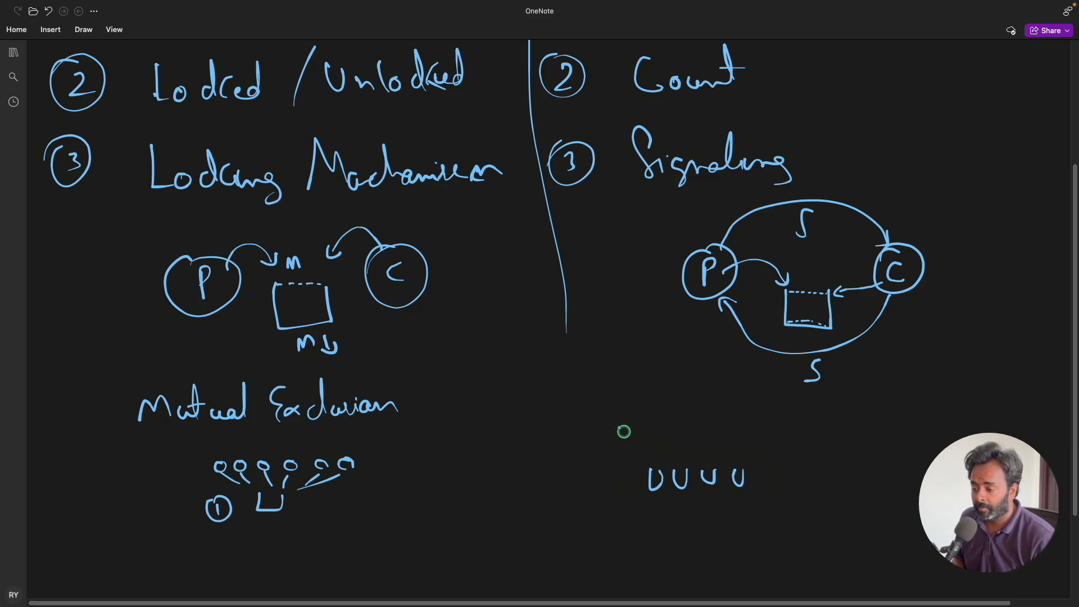
left_click_drag(599, 405, 634, 405)
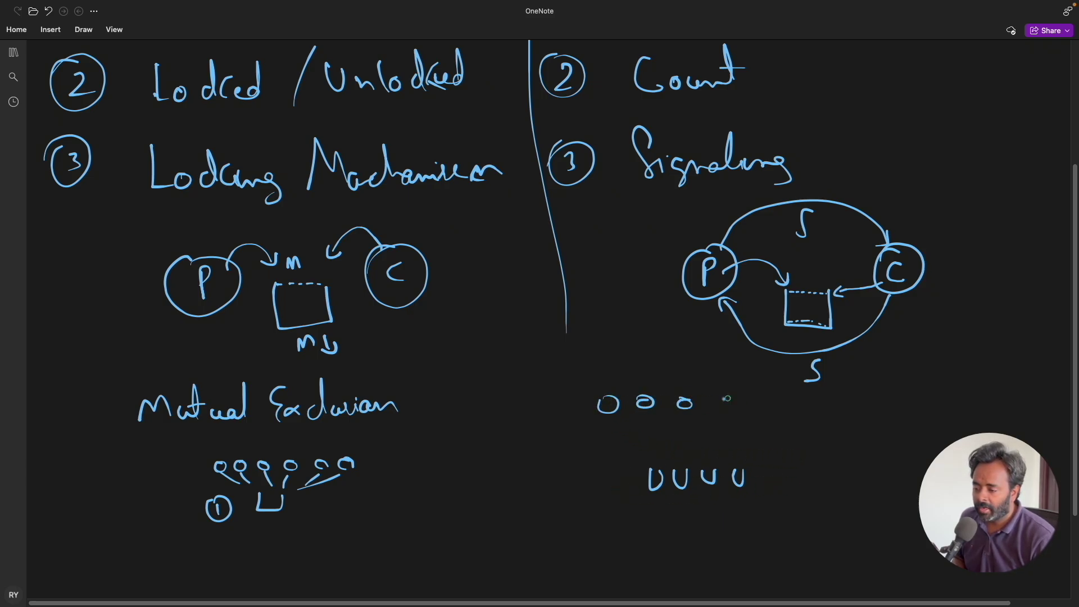
left_click_drag(759, 401, 822, 400)
left_click_drag(839, 396, 856, 396)
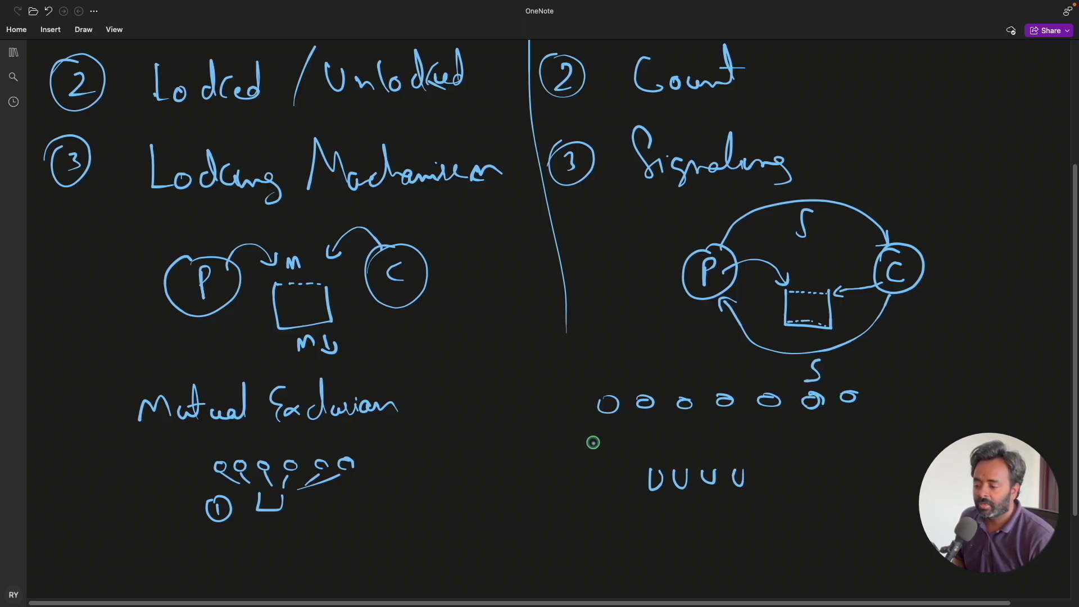
- Connect the thread circles with lines into a bar over the four slots
left_click_drag(616, 418, 642, 450)
left_click_drag(648, 415, 660, 443)
left_click_drag(687, 410, 687, 446)
left_click_drag(725, 413, 718, 446)
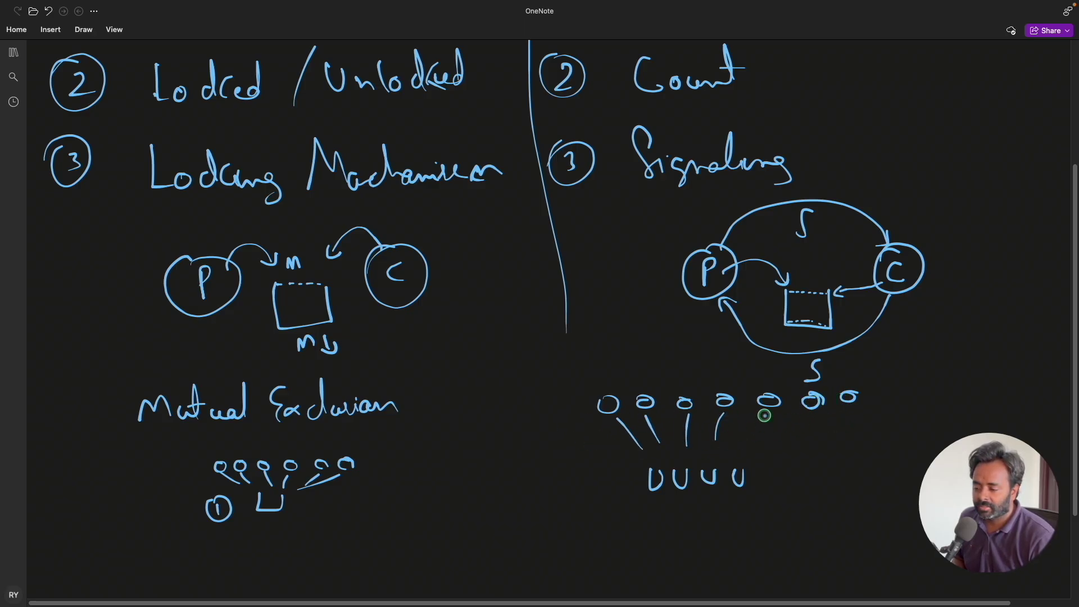
left_click_drag(764, 413, 751, 442)
left_click_drag(810, 414, 774, 455)
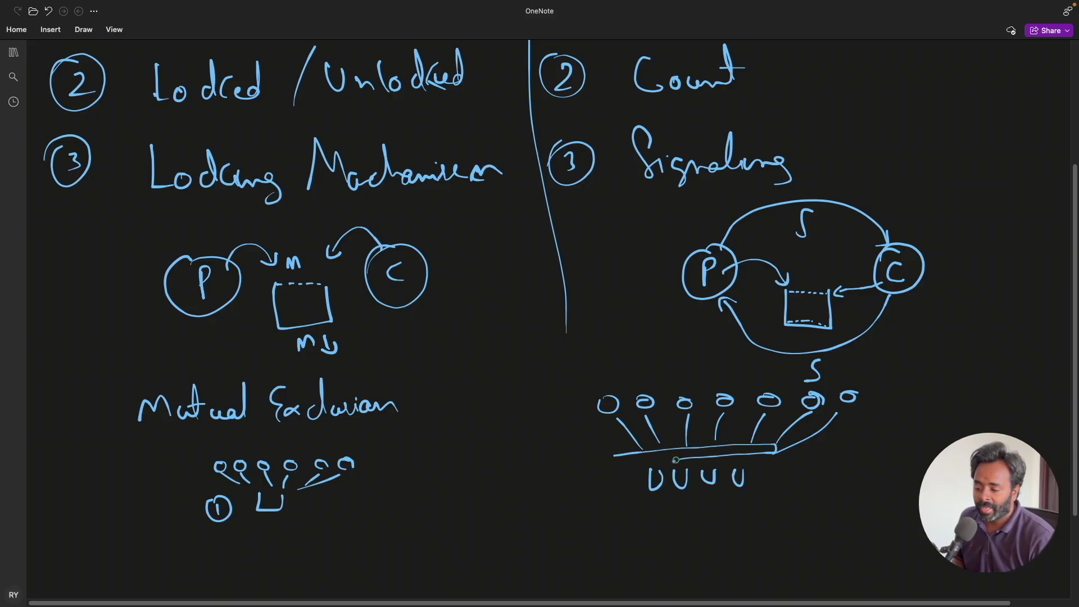
left_click_drag(616, 466, 613, 454)
left_click_drag(613, 453, 774, 446)
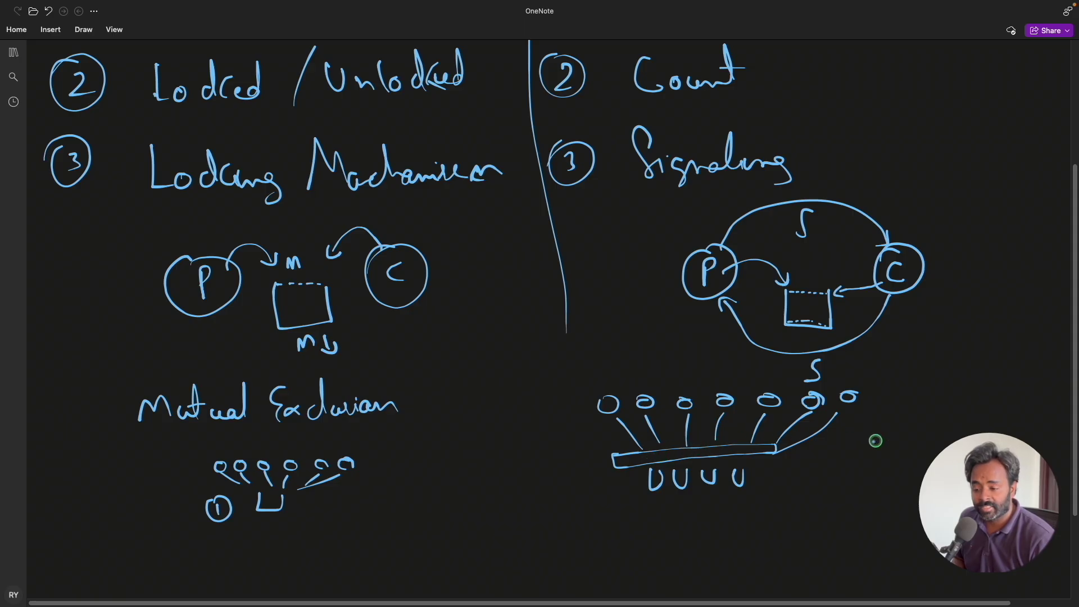
- Write 'Limit Count = 4' beside the semaphore diagram
mouse_move(875, 429)
left_mouse_down()
mouse_move(880, 448)
mouse_move(949, 446)
left_mouse_up()
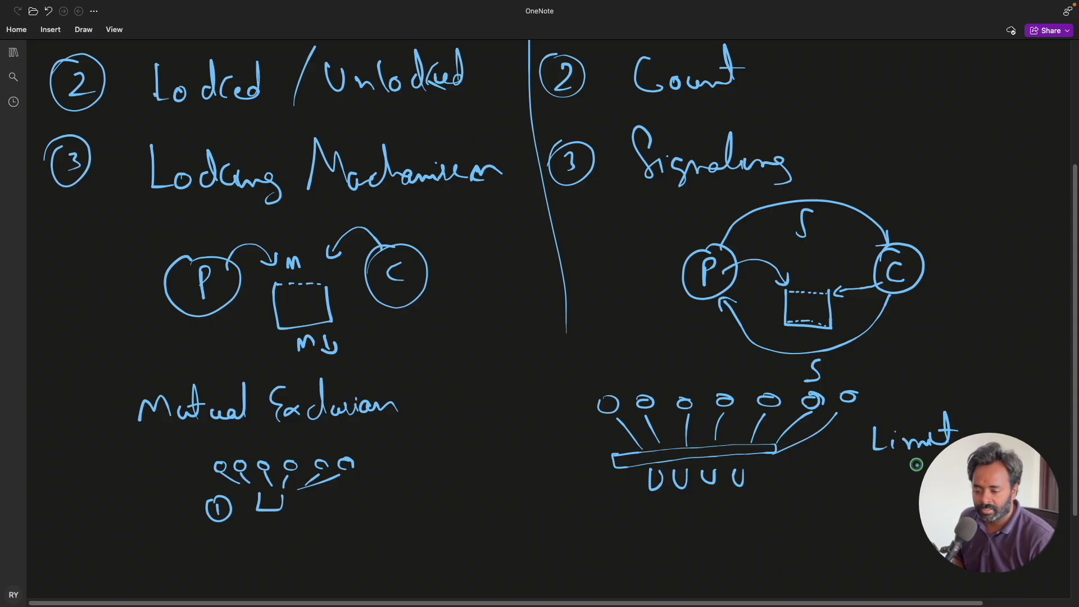
mouse_move(894, 473)
left_mouse_down()
mouse_move(891, 492)
mouse_move(949, 491)
left_mouse_up()
mouse_move(957, 460)
left_mouse_down()
mouse_move(962, 492)
mouse_move(978, 475)
left_mouse_up()
left_click_drag(966, 483, 978, 482)
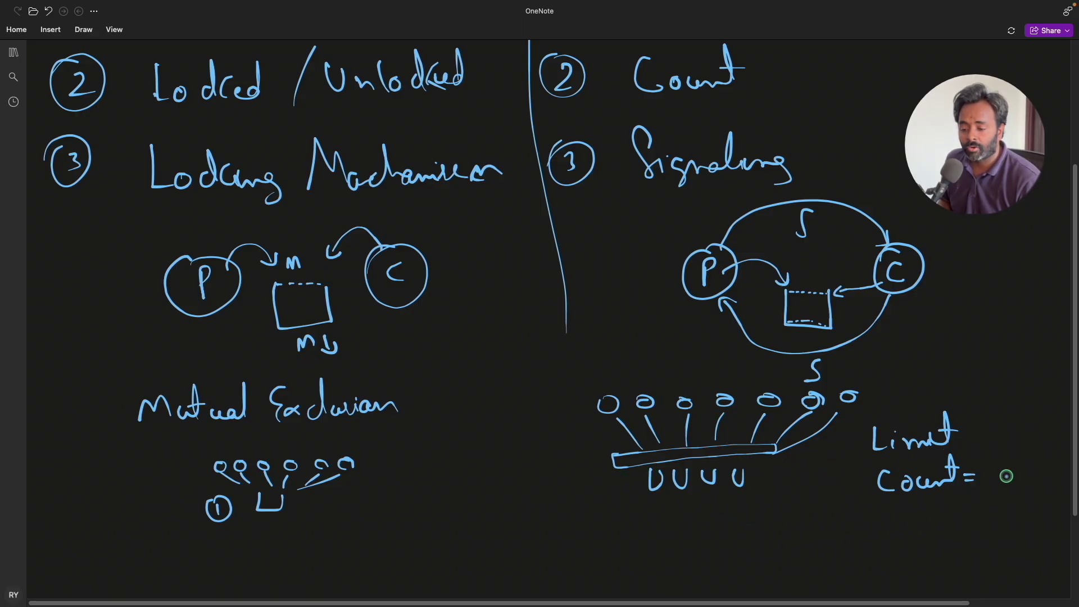
left_click_drag(988, 465, 991, 479)
left_click_drag(999, 463, 1000, 488)
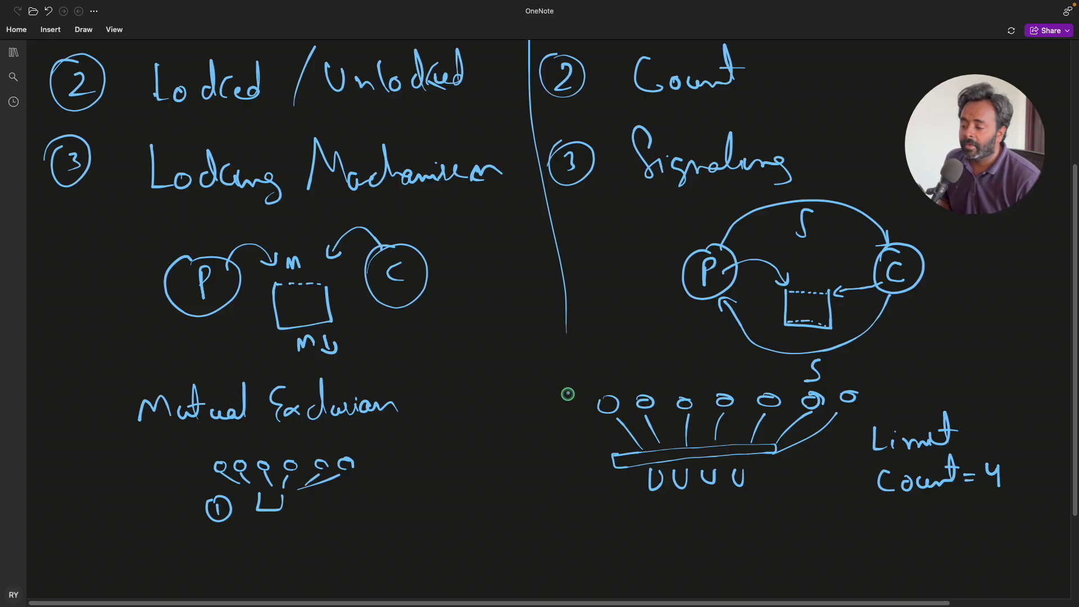
- Label threads T1–T5, write 0 under Count = 4, and undo the doodle's extra strokes
left_click_drag(562, 393, 576, 393)
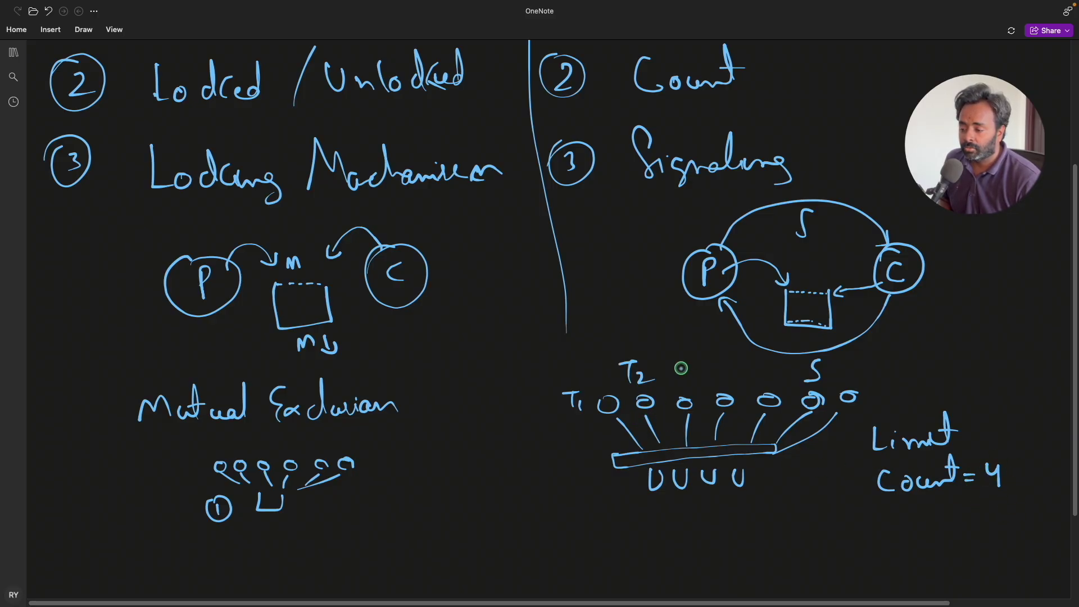
mouse_move(676, 362)
left_mouse_down()
mouse_move(683, 380)
mouse_move(724, 361)
left_mouse_up()
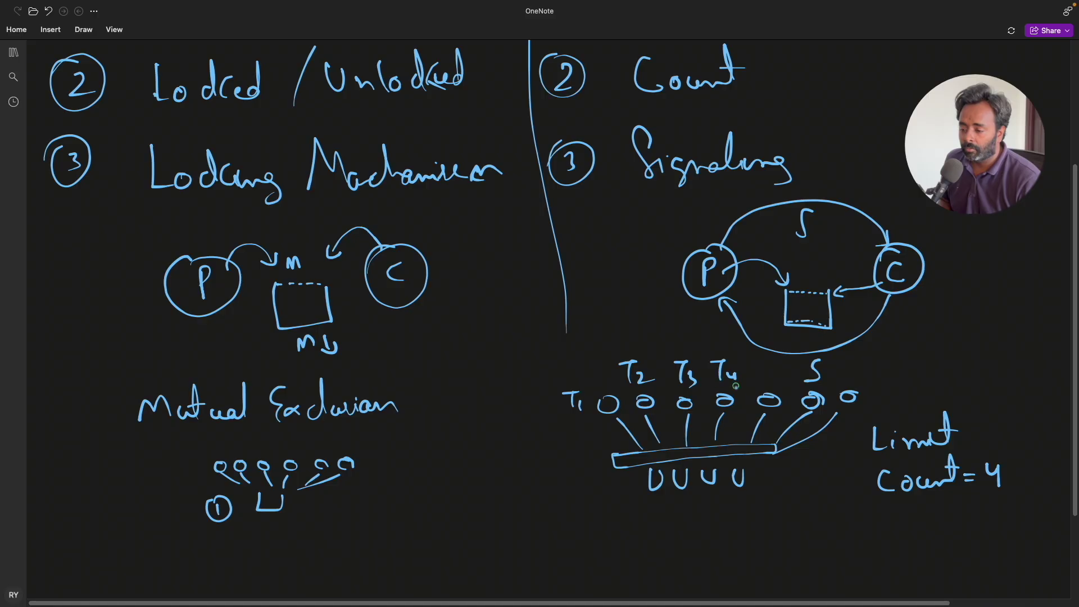
left_click_drag(993, 505, 995, 516)
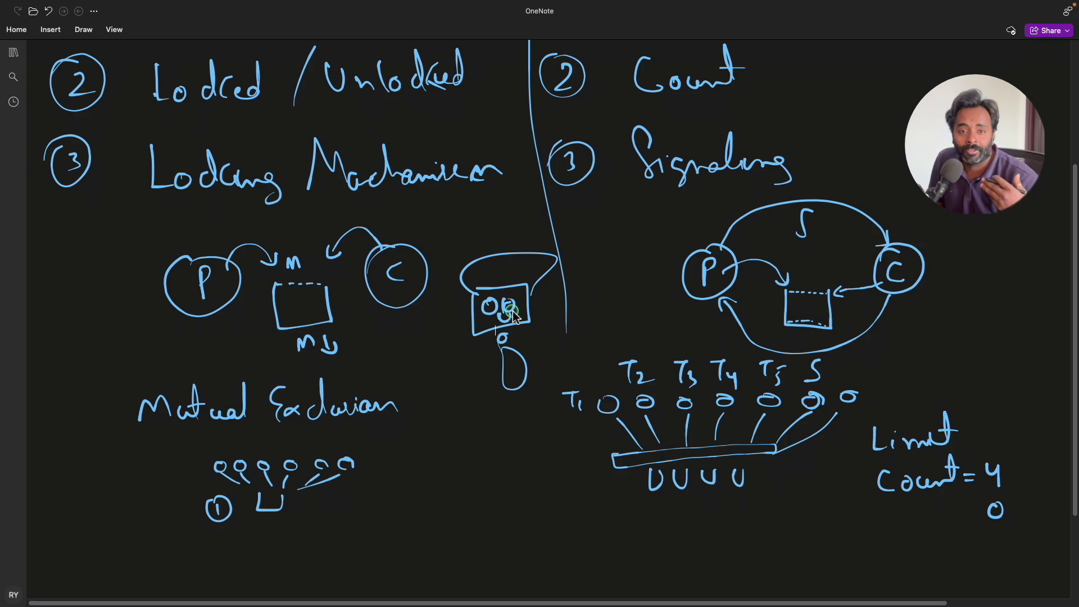
key("ctrl+z")
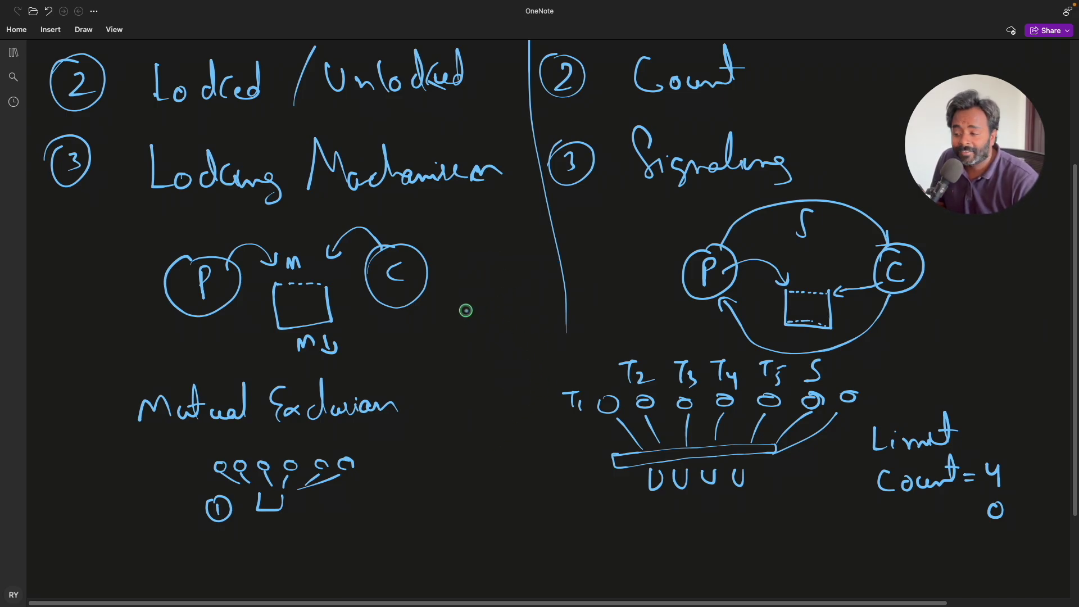
mouse_move(476, 289)
left_mouse_down()
mouse_move(494, 289)
mouse_move(475, 292)
left_mouse_up()
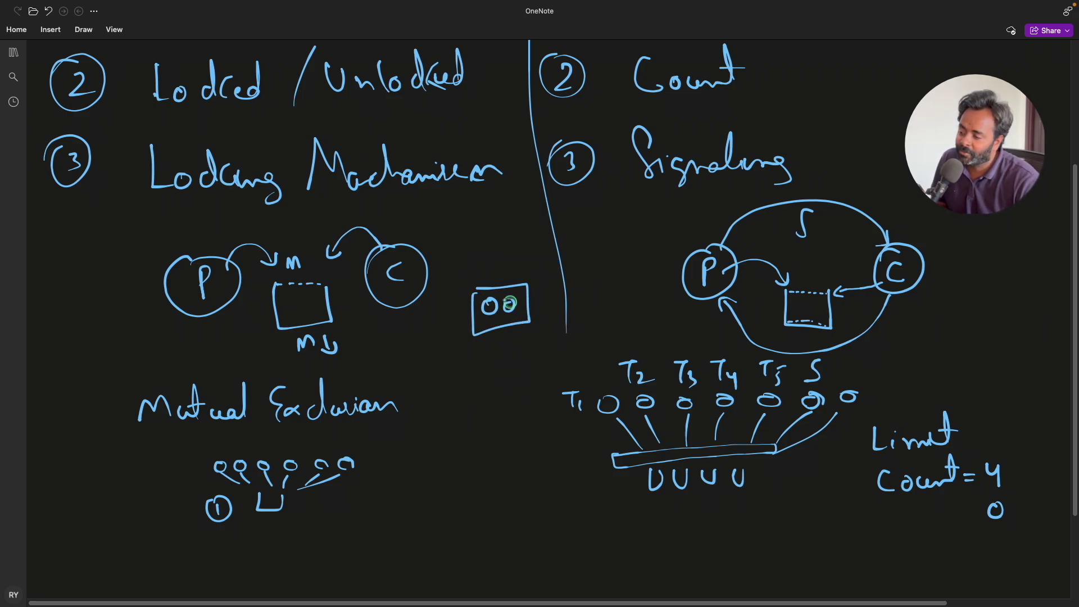